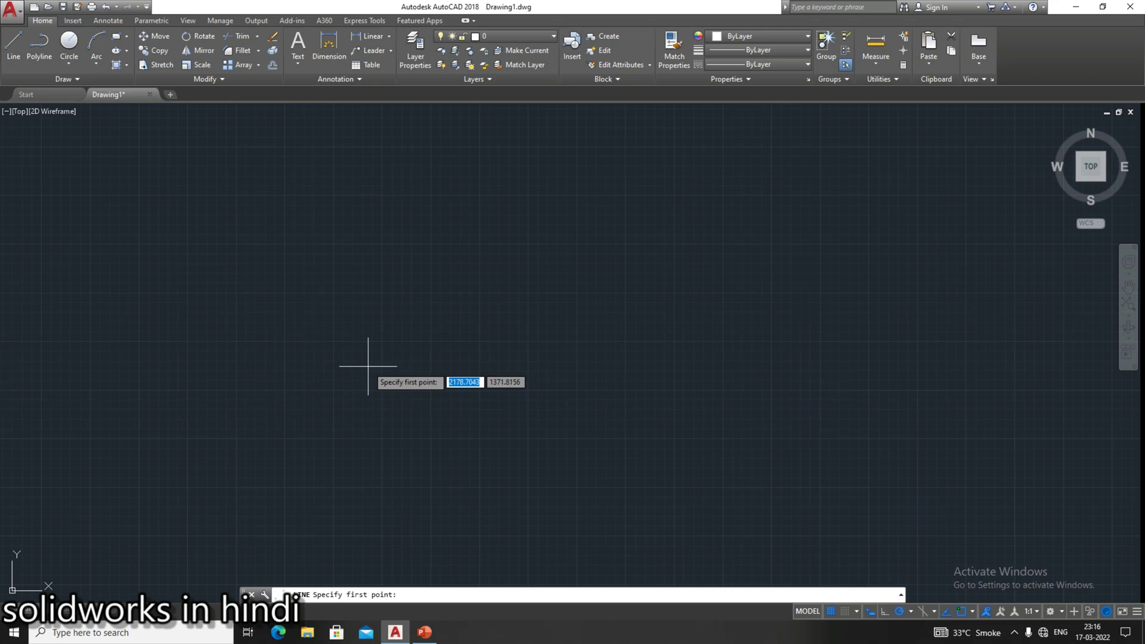
Draw a freehand horizontal line in the empty drawing area and erase it.
left_click(336, 467)
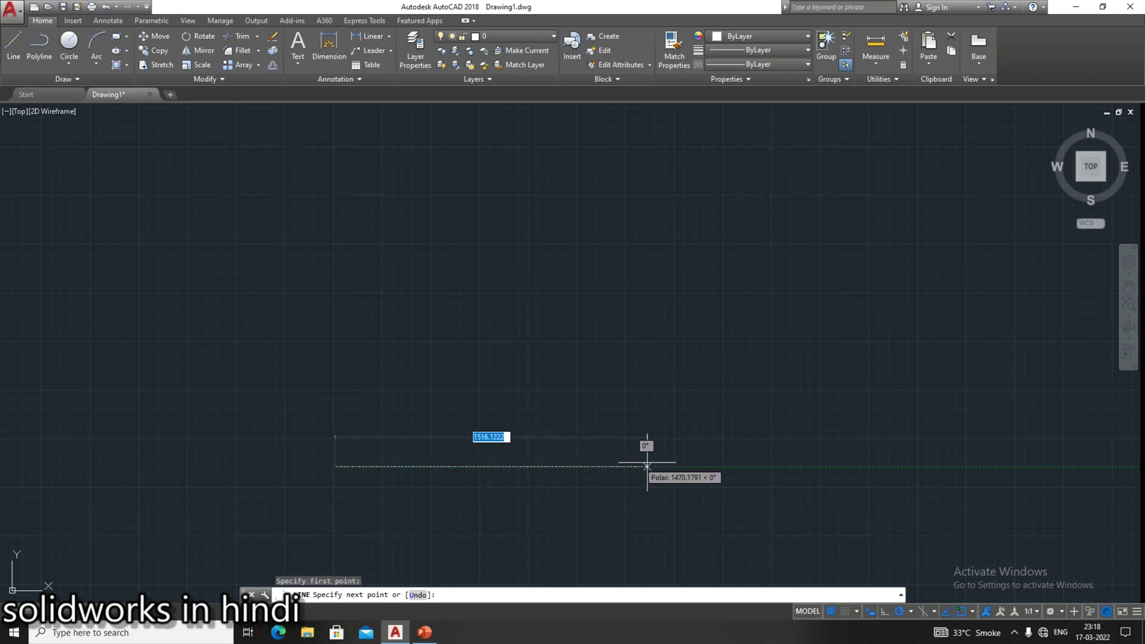
left_click(616, 467)
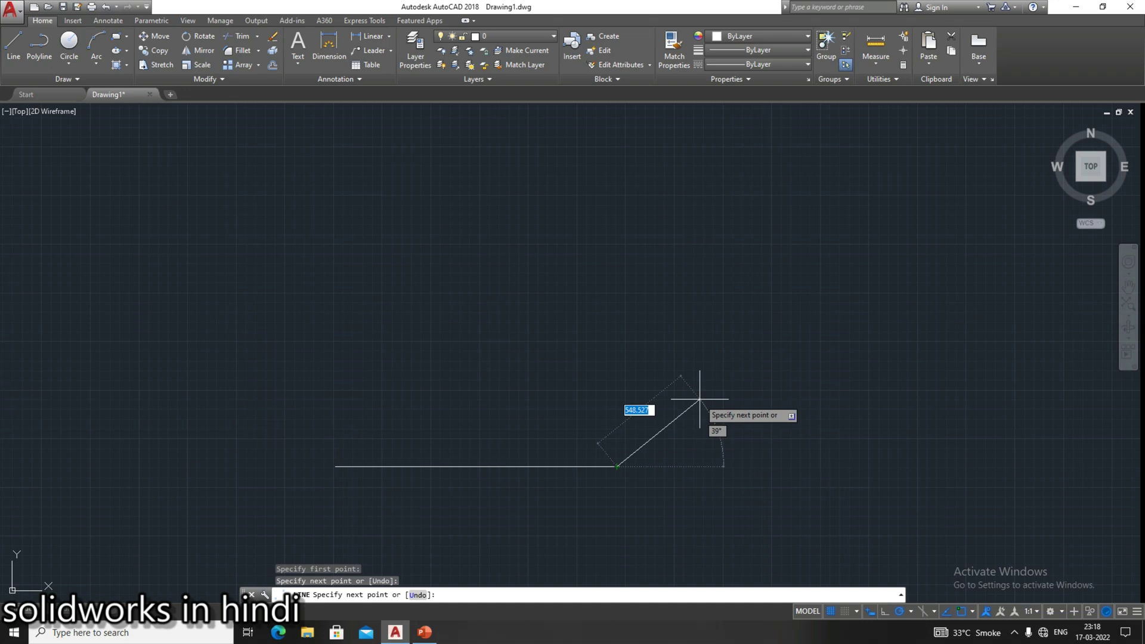
key("Escape")
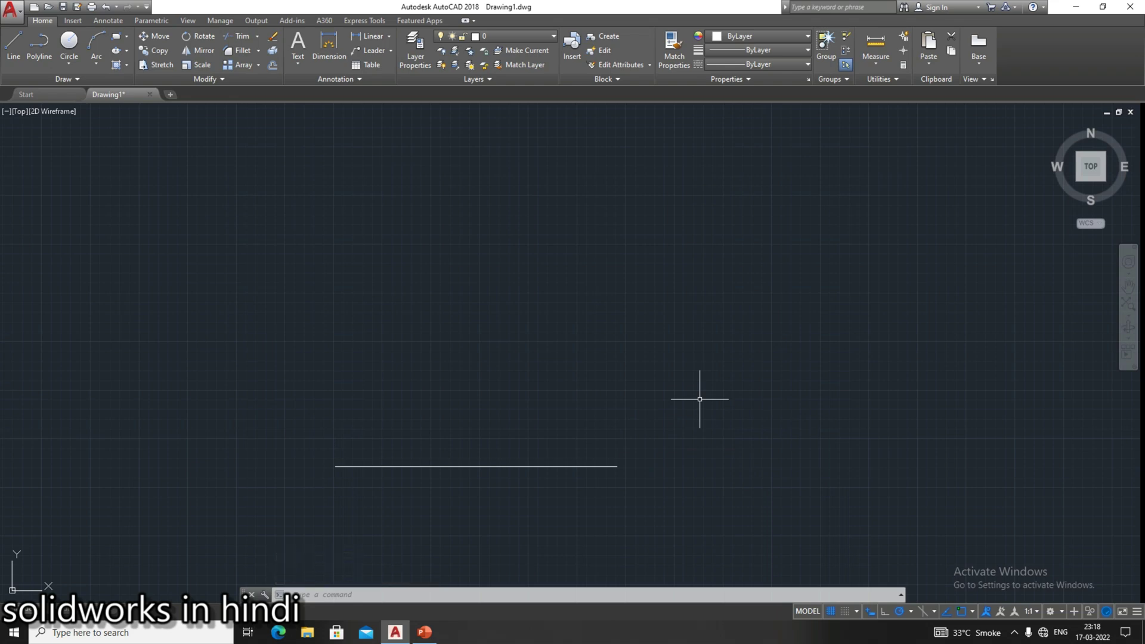
left_click(537, 466)
key("Delete")
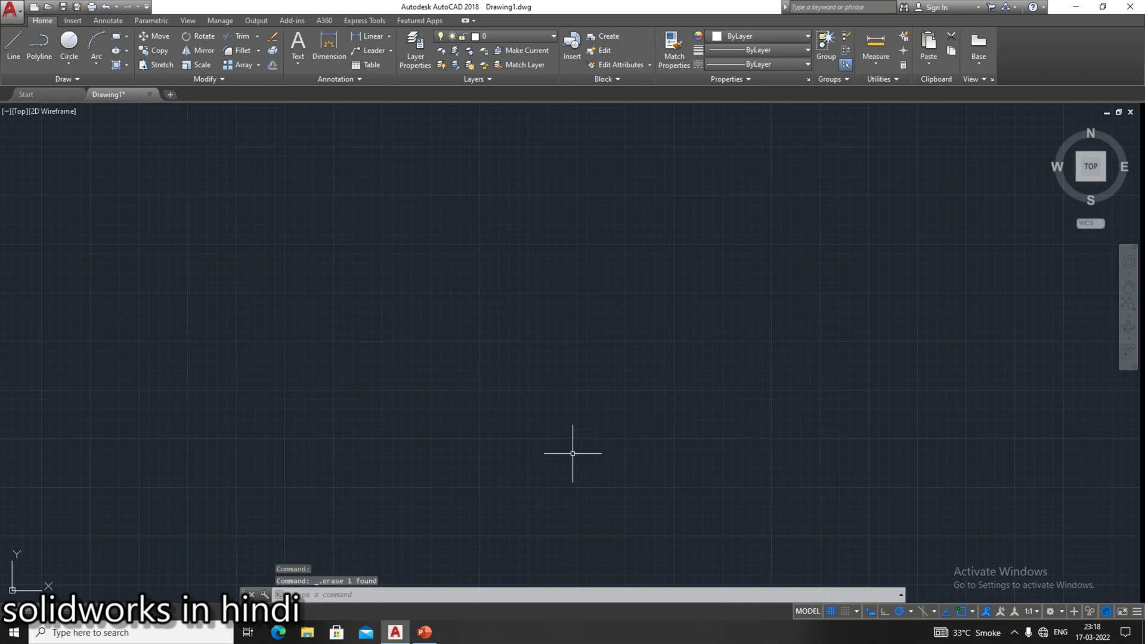
Draw a single horizontal line 50 units long in the empty drawing area.
left_click(11, 57)
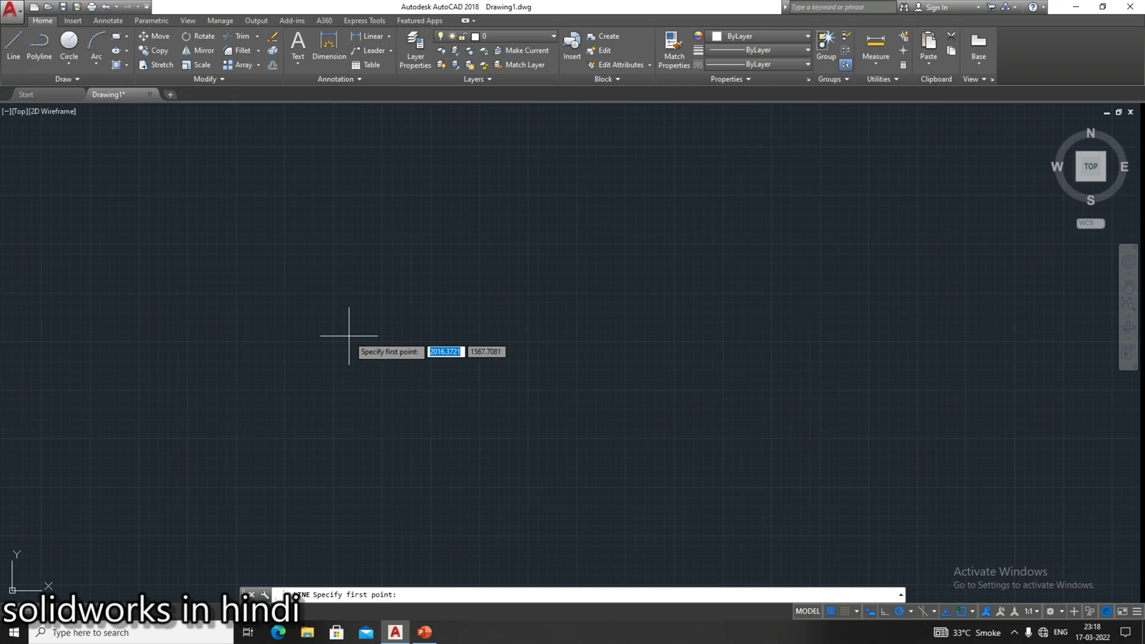
left_click(331, 367)
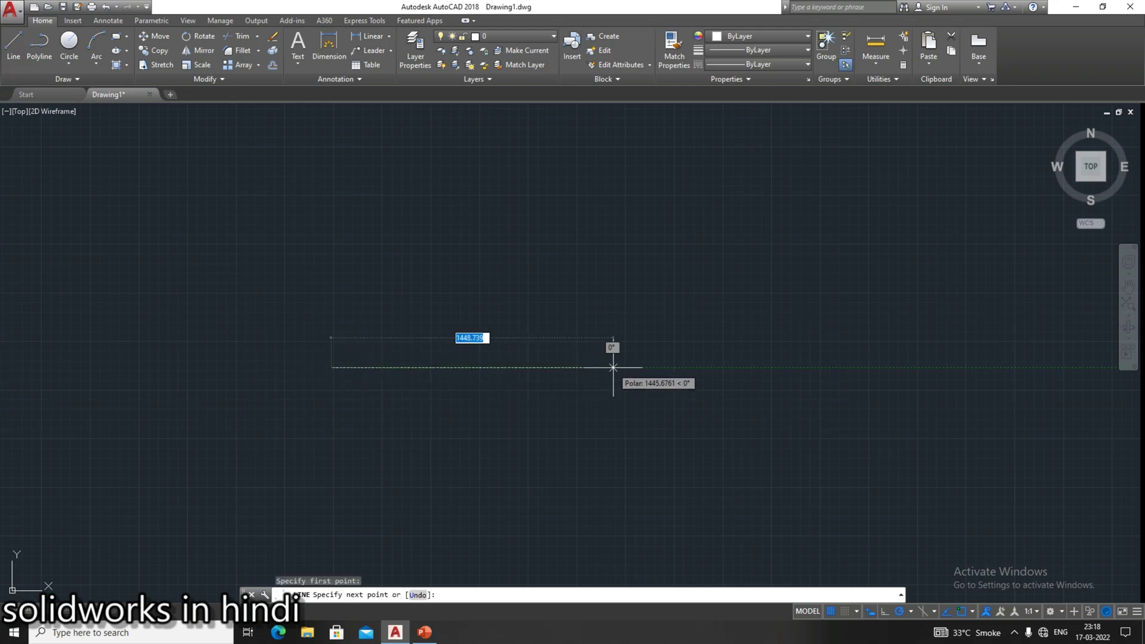
type("50")
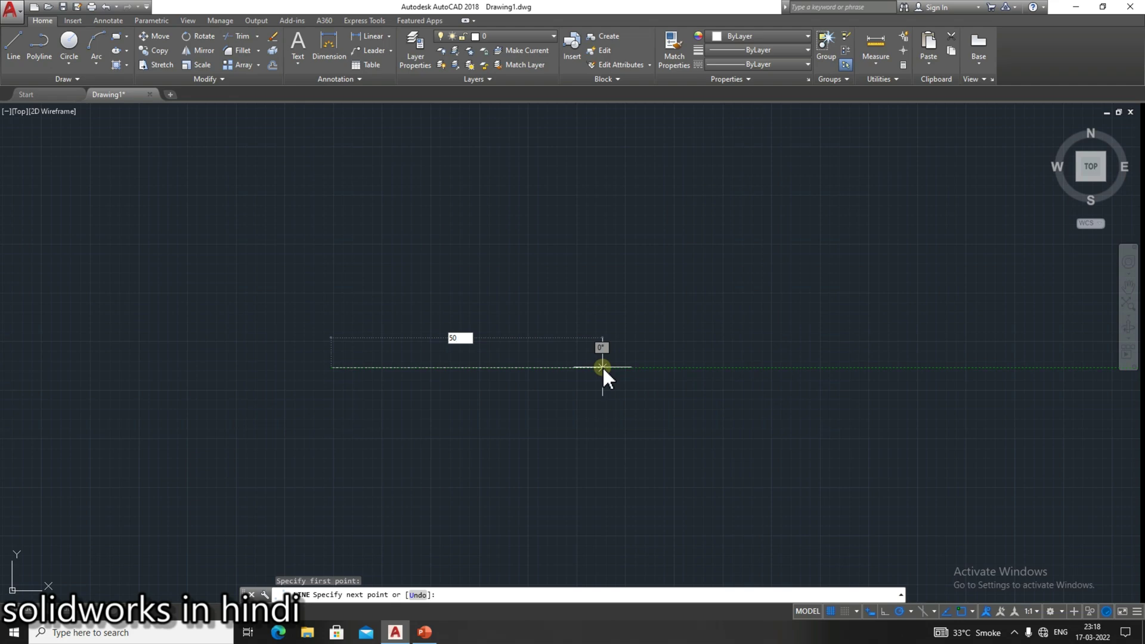
key("Return")
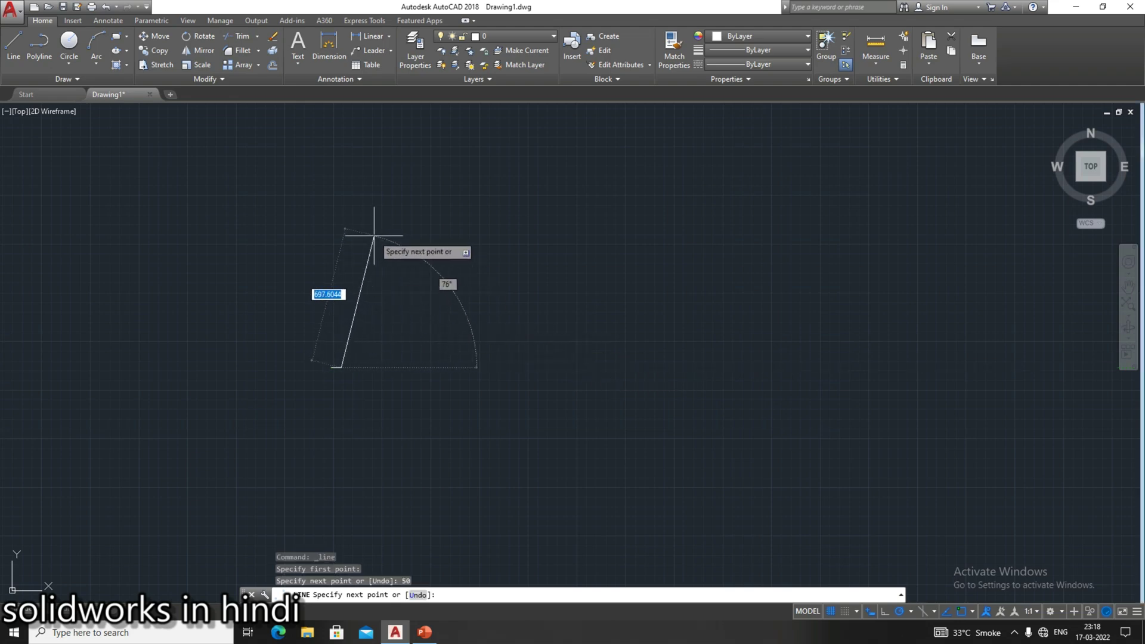
scroll(343, 365, "up", 10)
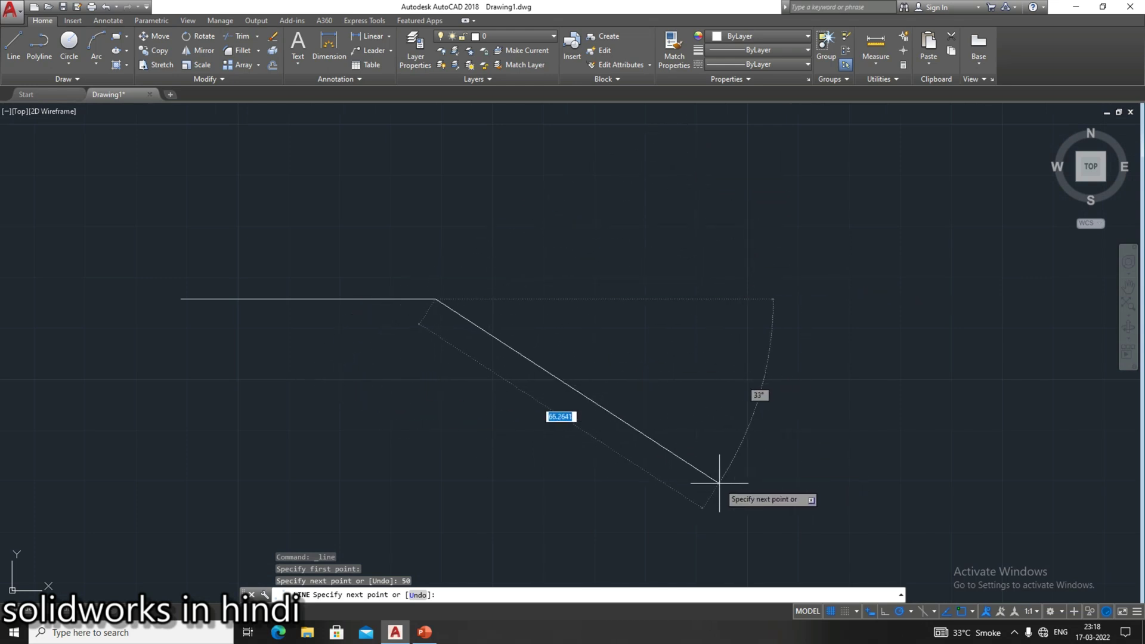
key("Escape")
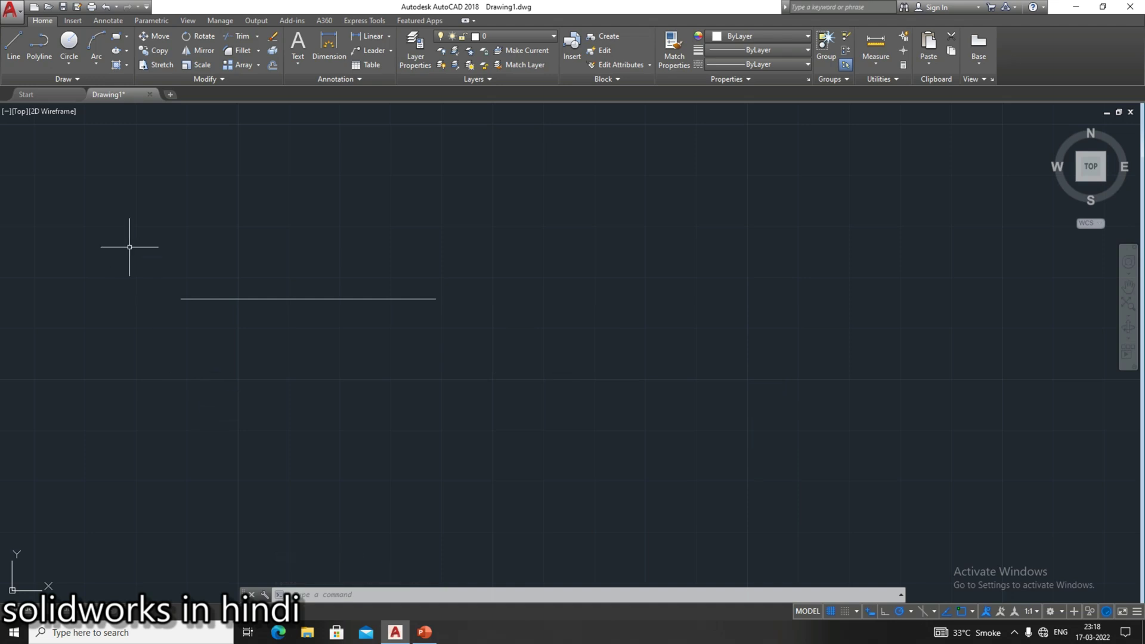
Draw a separate vertical line 100 units long, going upward beside the 50-unit horizontal line.
left_click(13, 45)
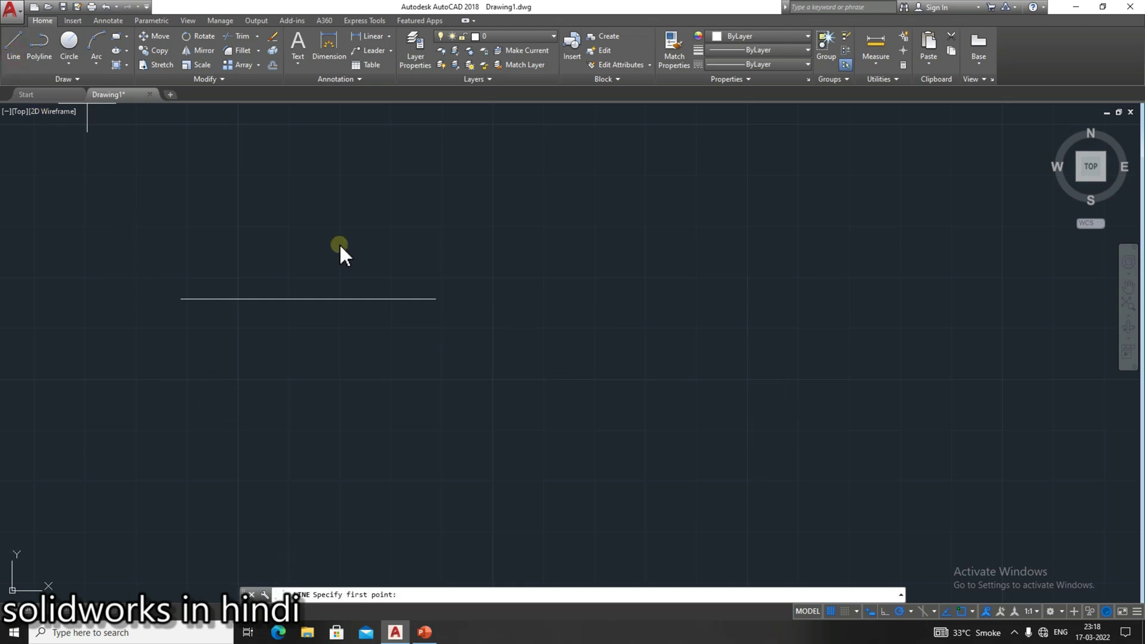
left_click(669, 492)
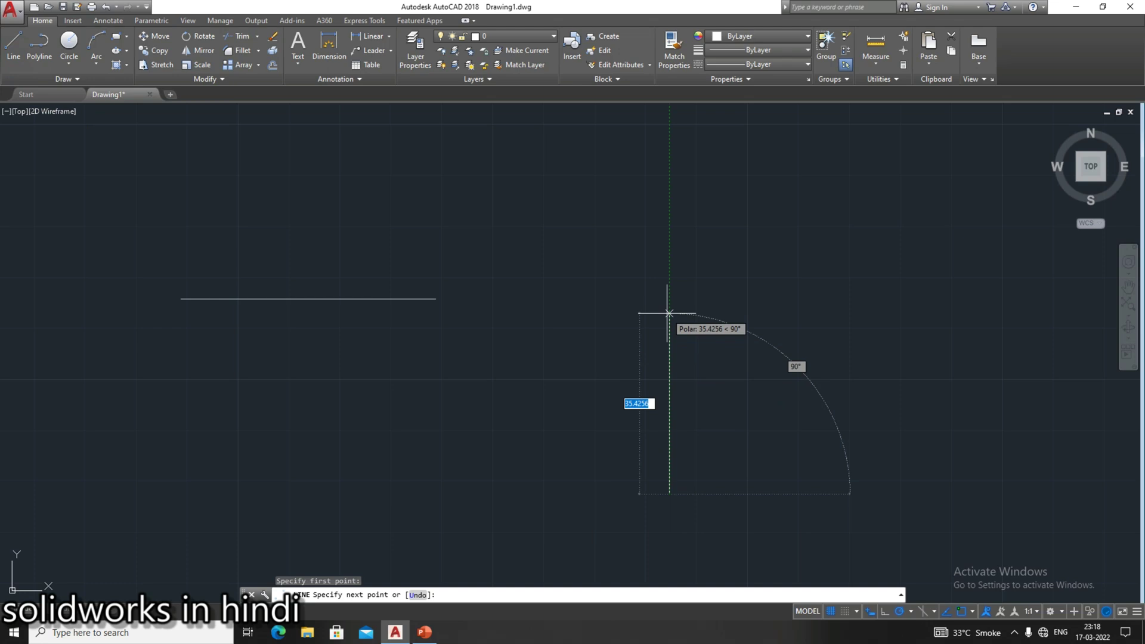
type("100")
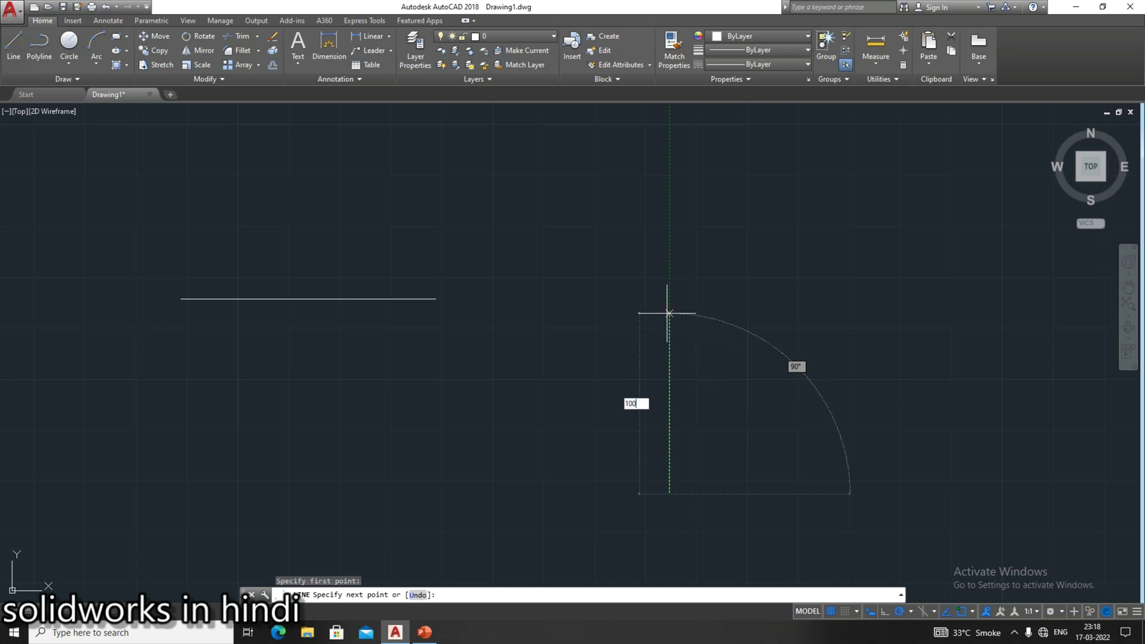
key("Return")
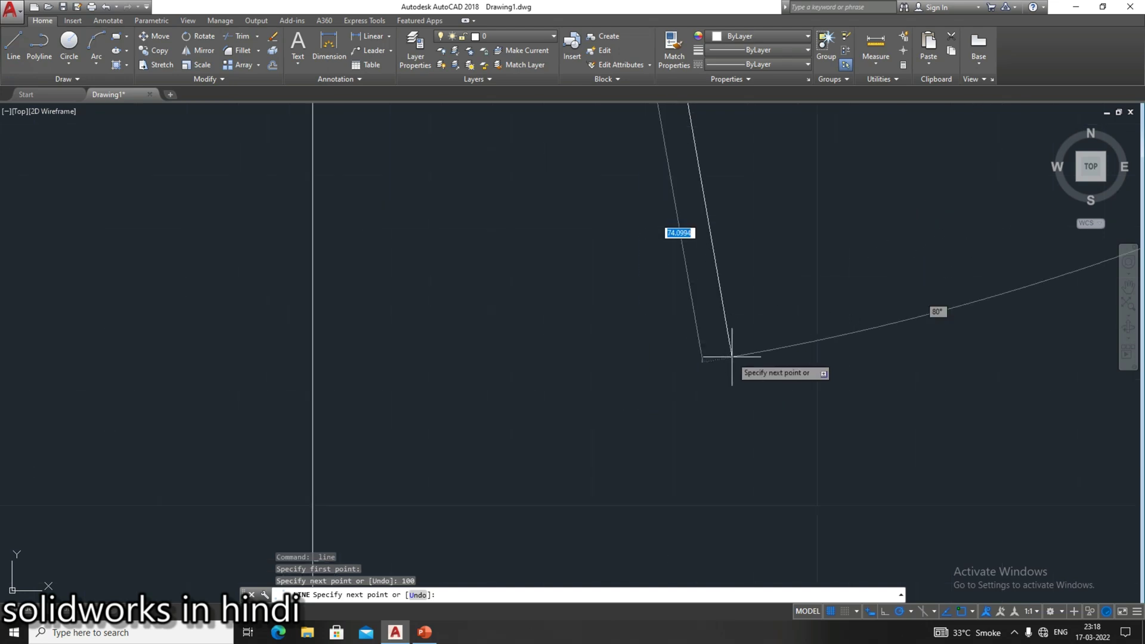
scroll(692, 358, "down", 5)
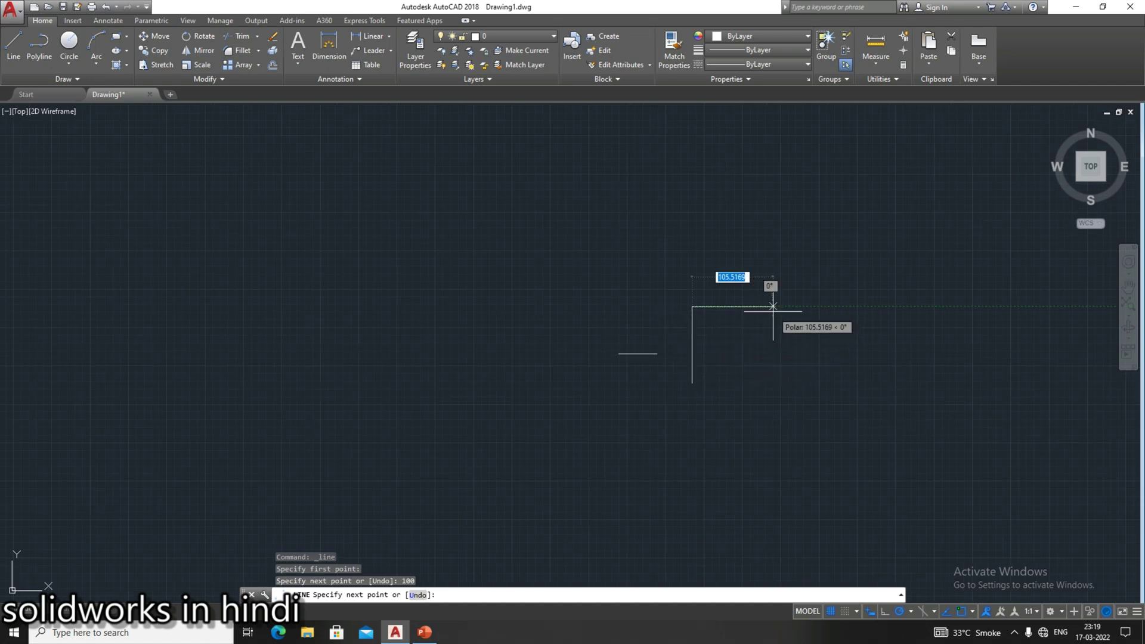
key("Return")
scroll(754, 370, "up", 4)
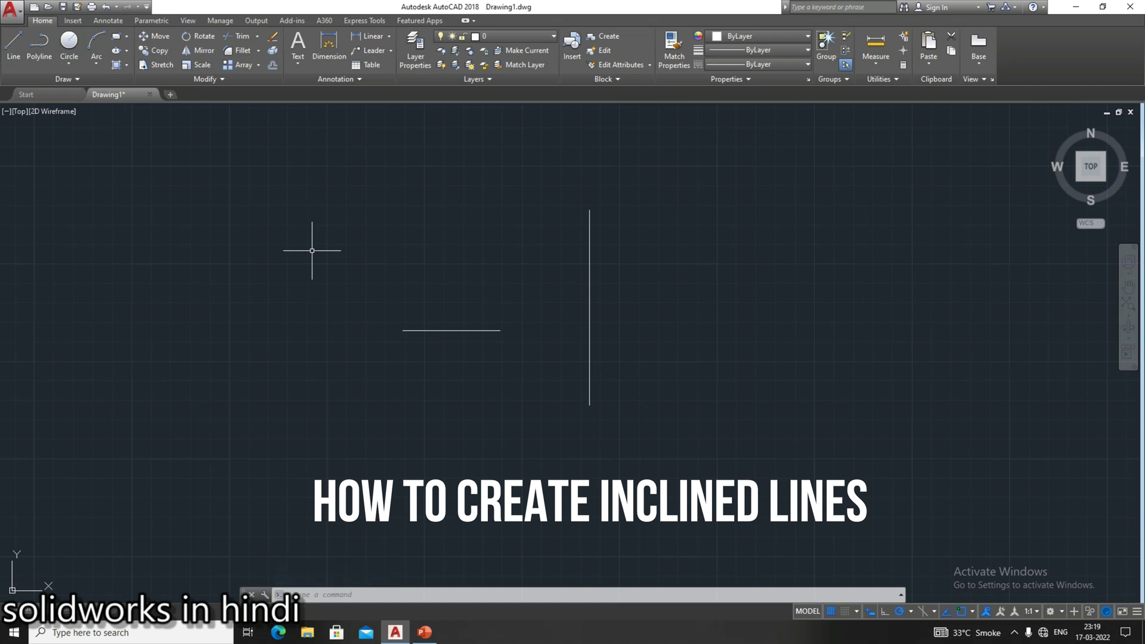
Draw an inclined line 75 units long at 45° on the far side of the vertical line.
left_click(13, 45)
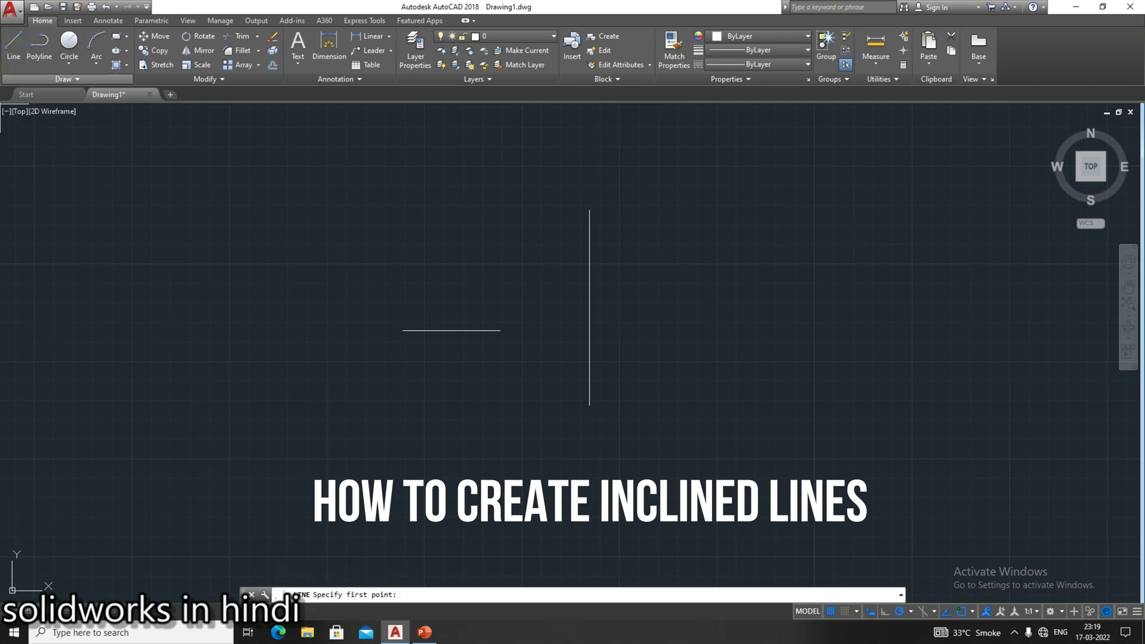
left_click(679, 437)
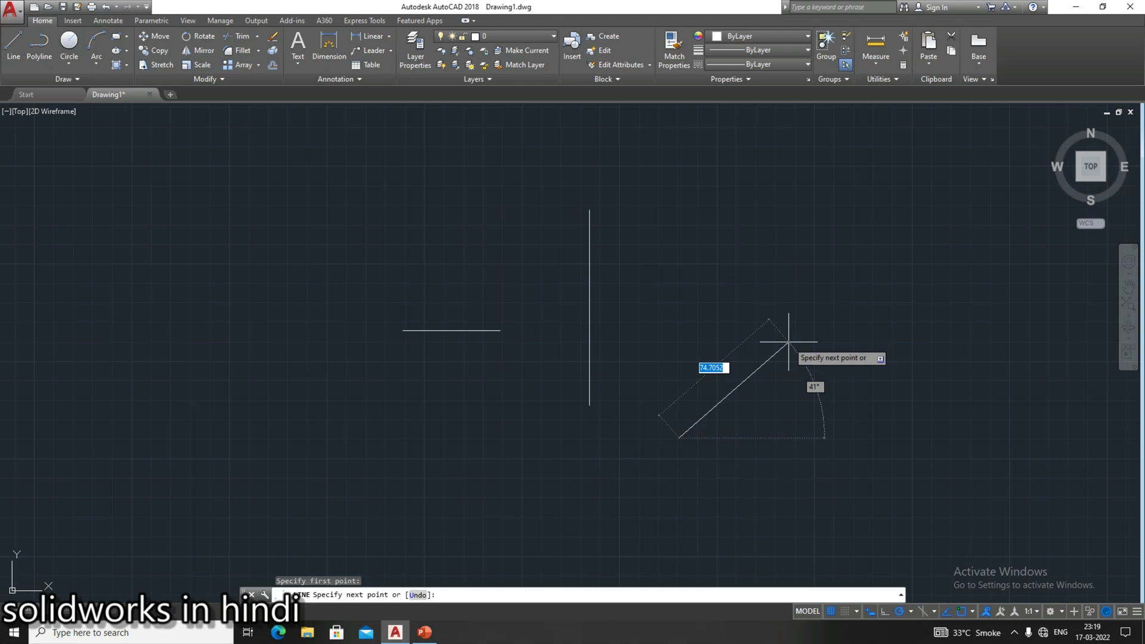
type("75")
key("Tab")
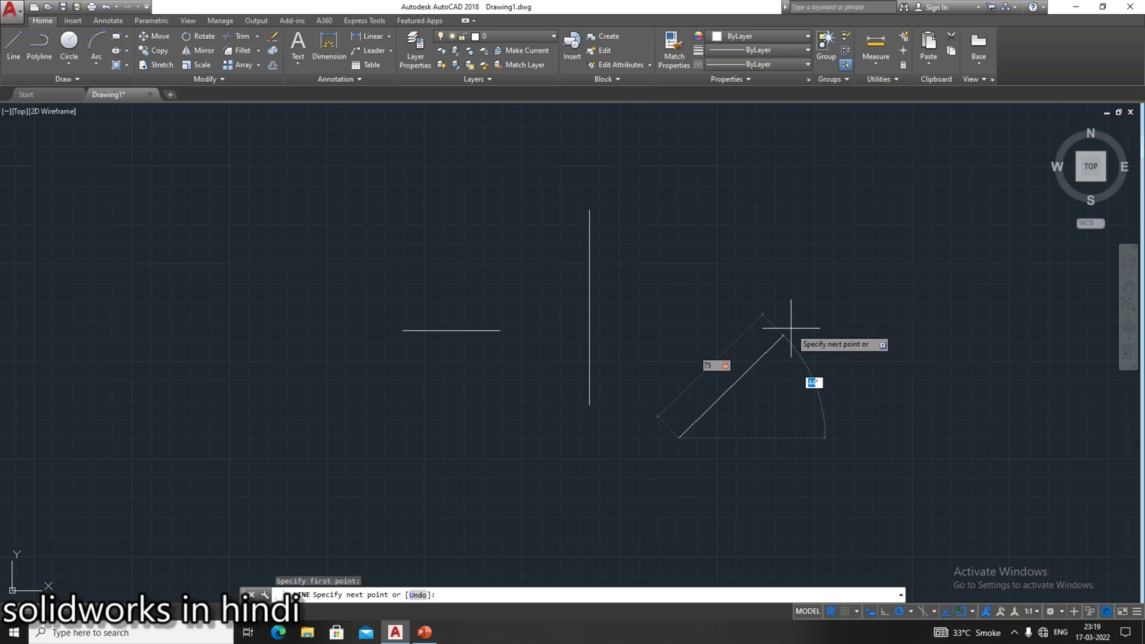
type("45")
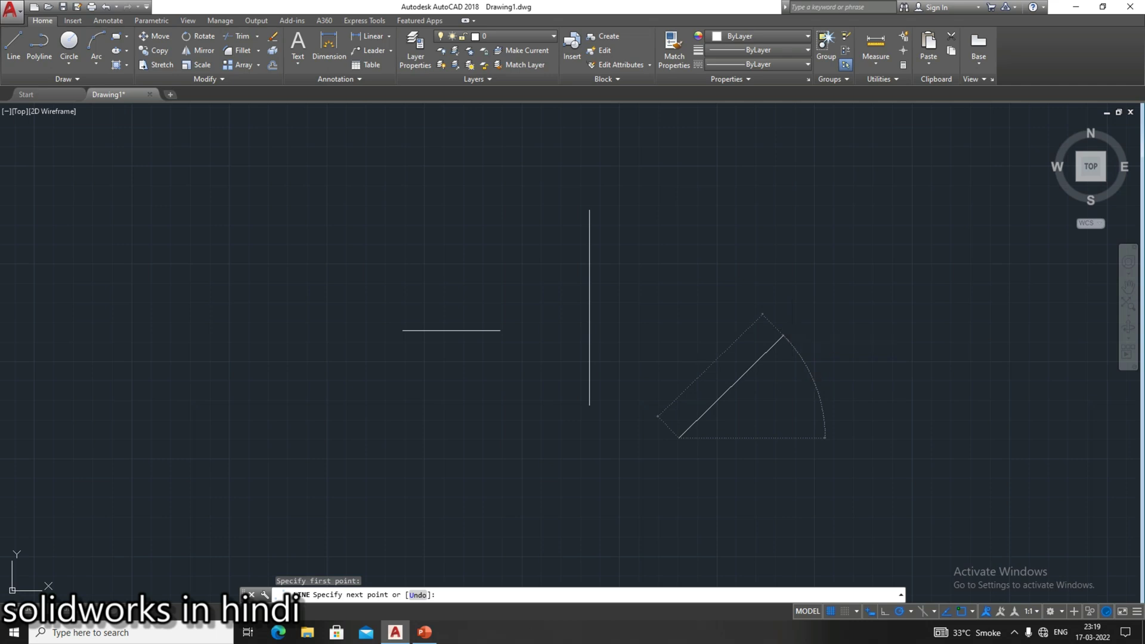
key("Return")
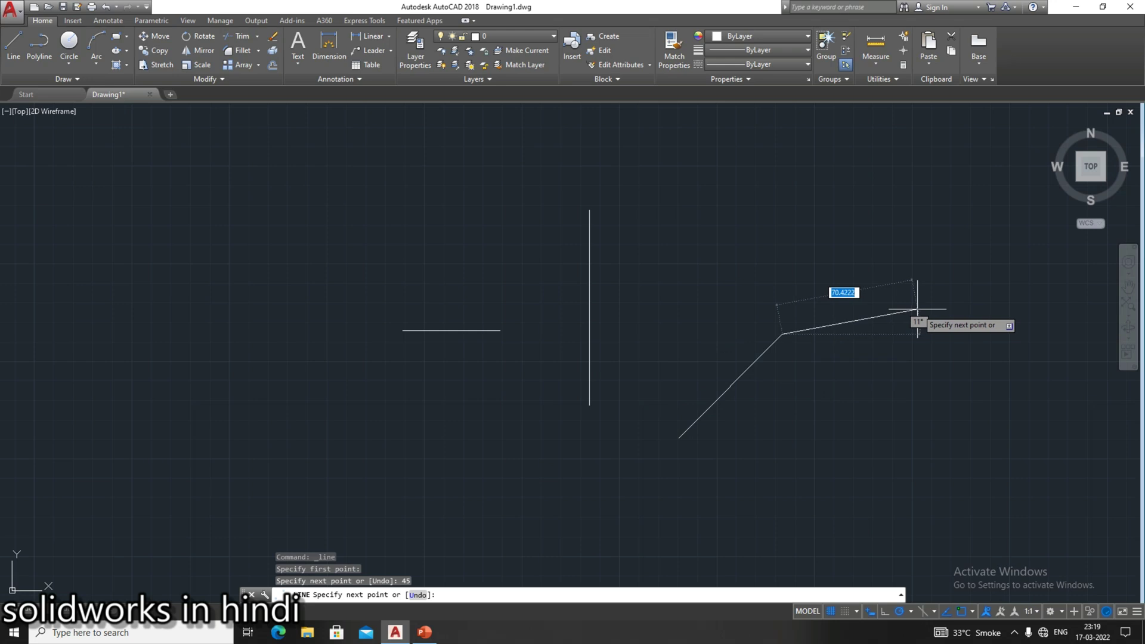
key("Escape")
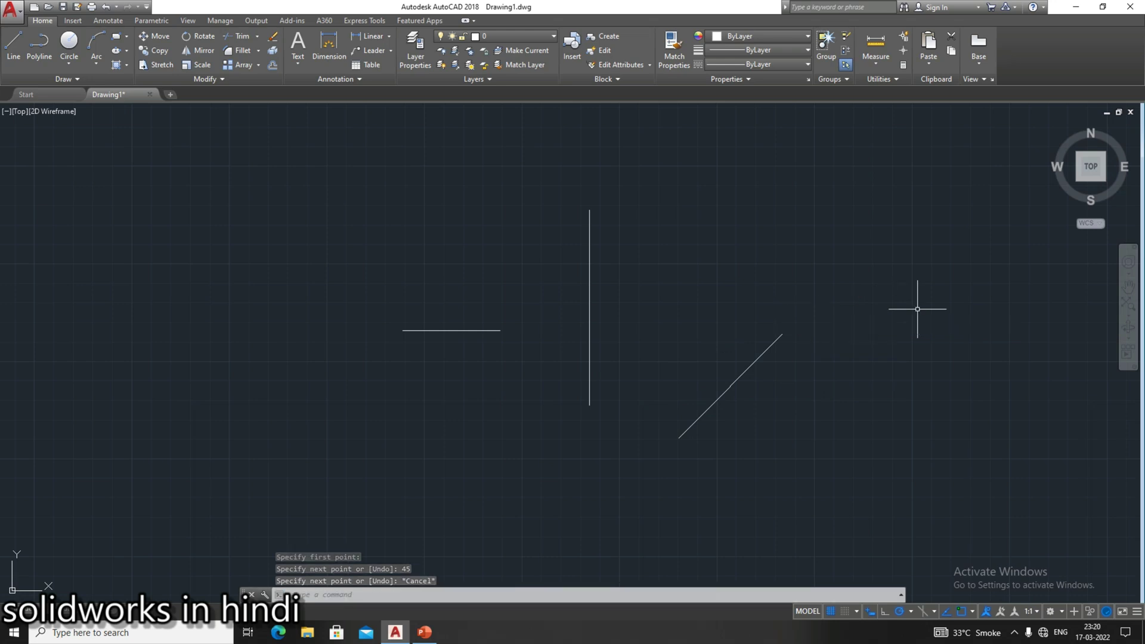
Draw a freehand horizontal baseline starting at the lower endpoint of the inclined line, forming an angle with it.
left_click(13, 48)
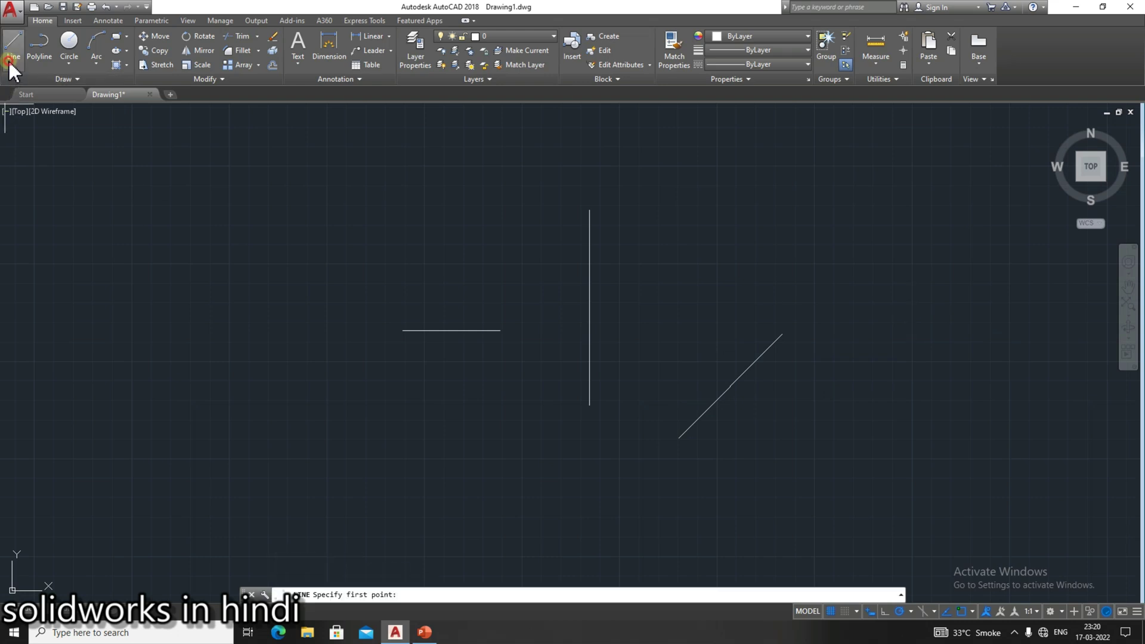
left_click(679, 437)
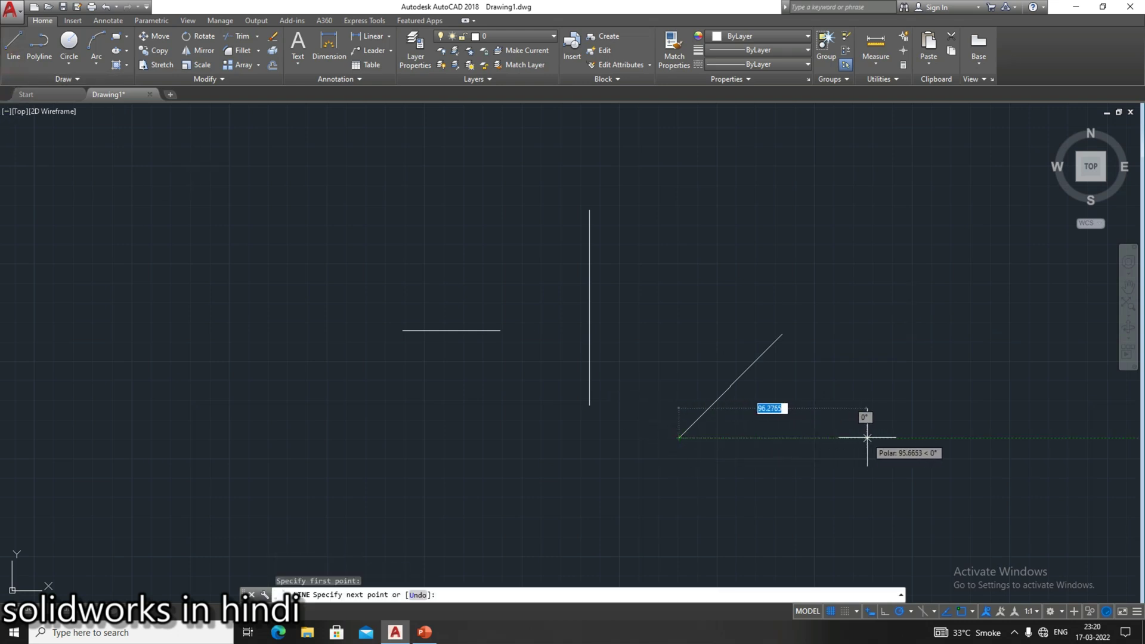
left_click(888, 437)
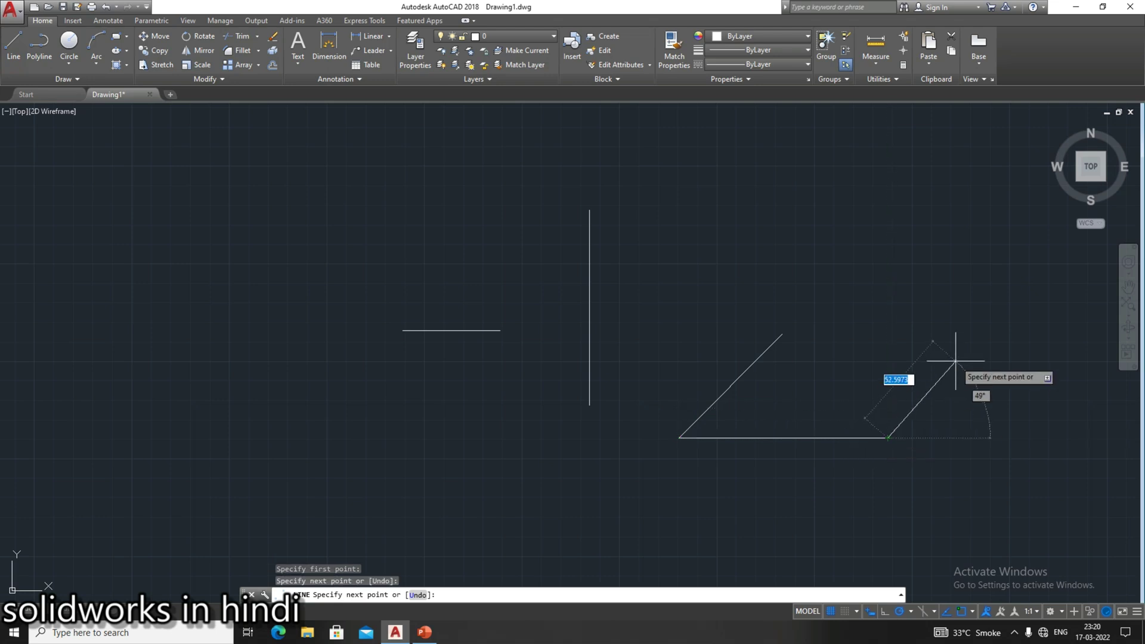
key("Escape")
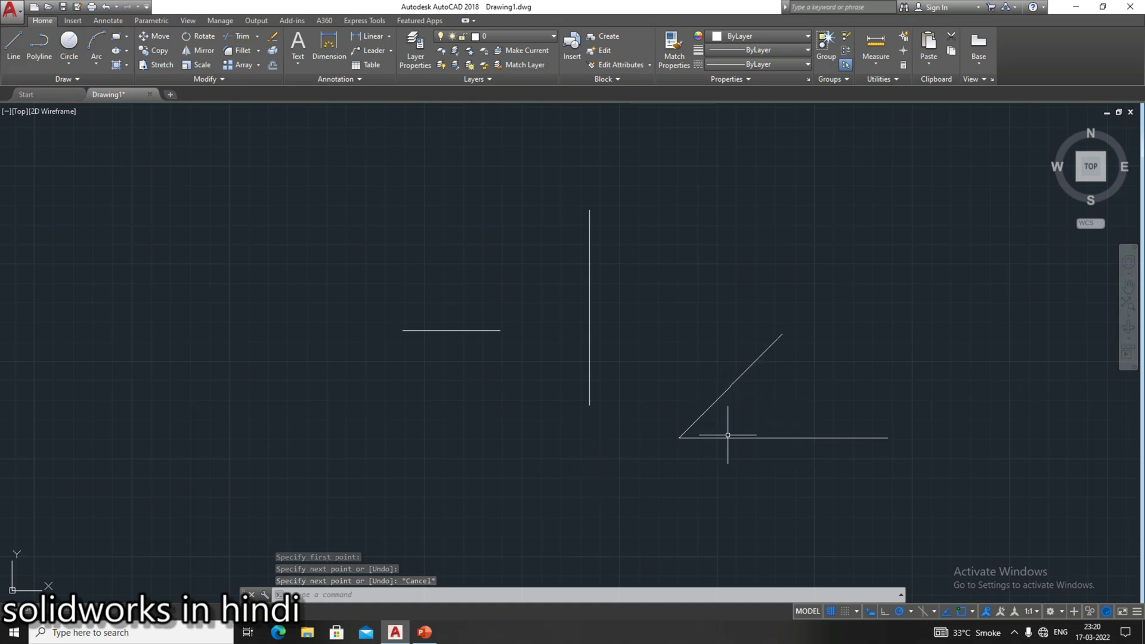
Select all four lines in the drawing with a selection window and erase them.
mouse_move(720, 399)
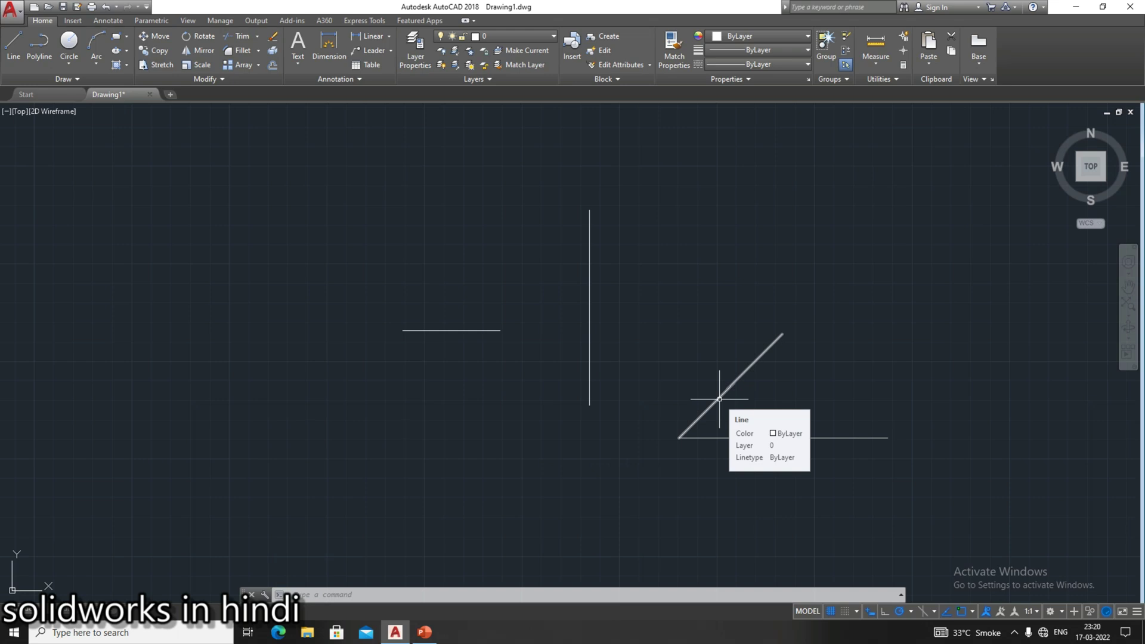
left_click(297, 174)
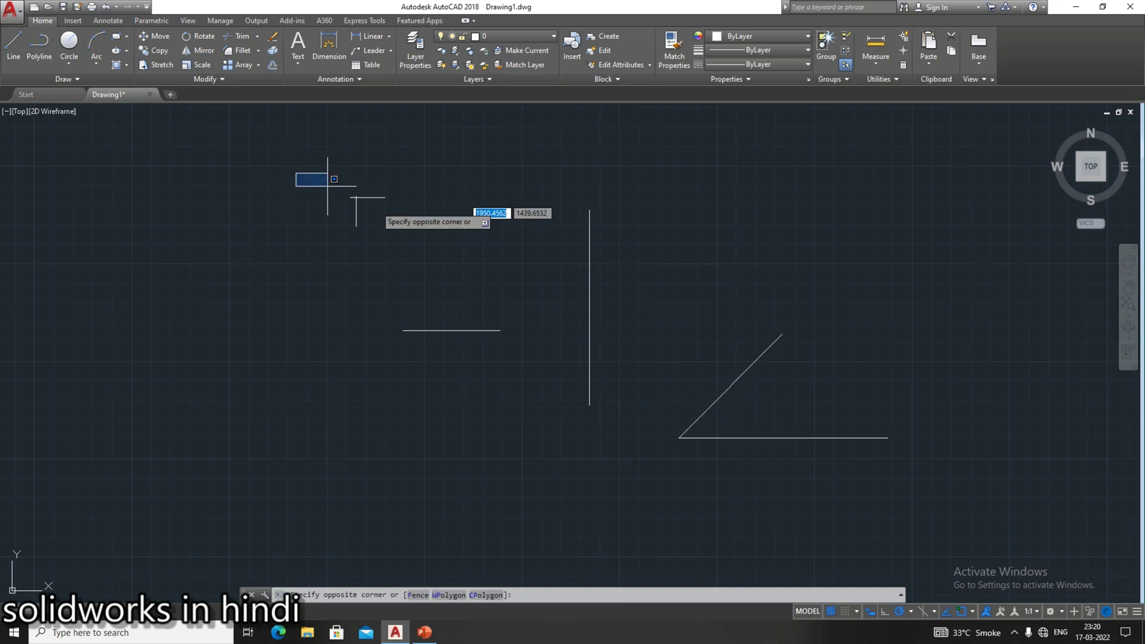
left_click(949, 457)
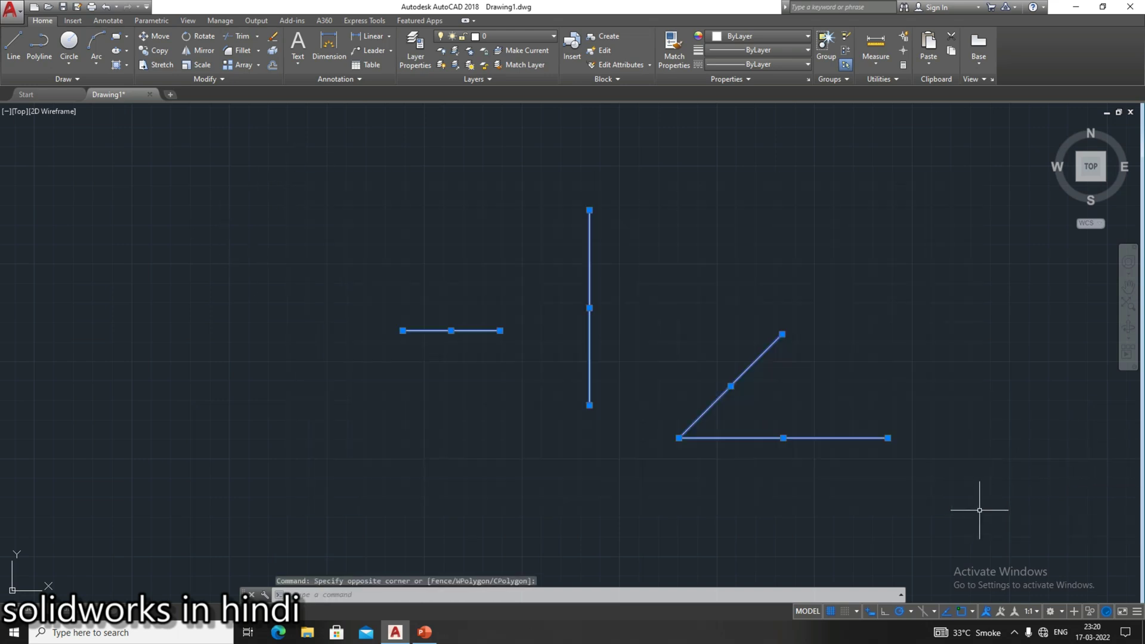
key("Delete")
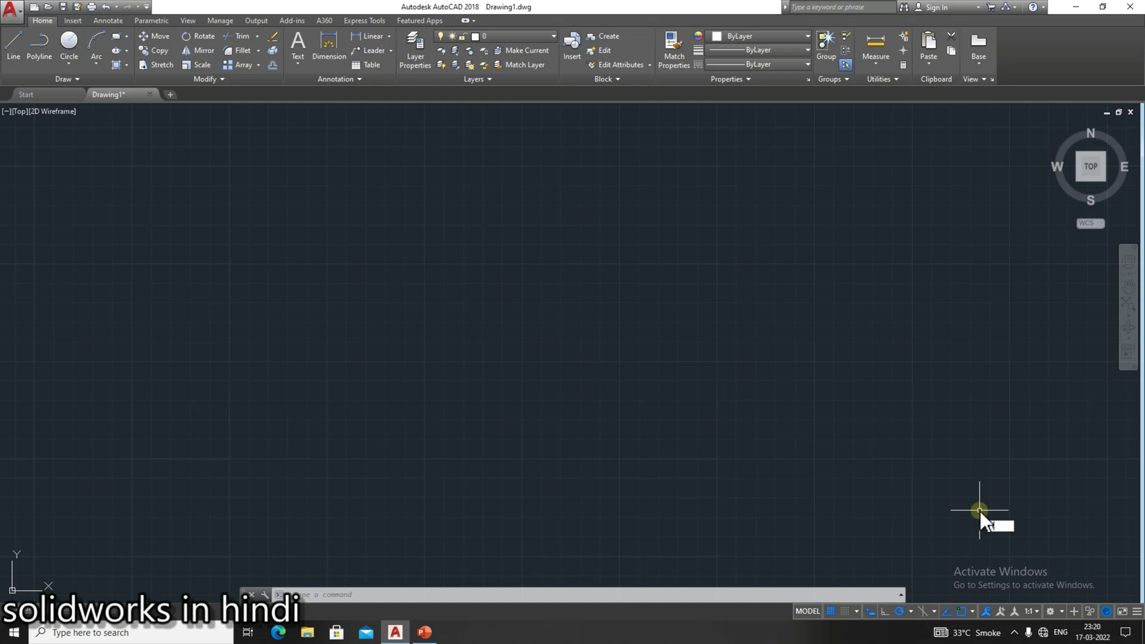
Draw a closed irregular outline of ten connected freehand line segments, ending at its starting point.
type("l")
key("Return")
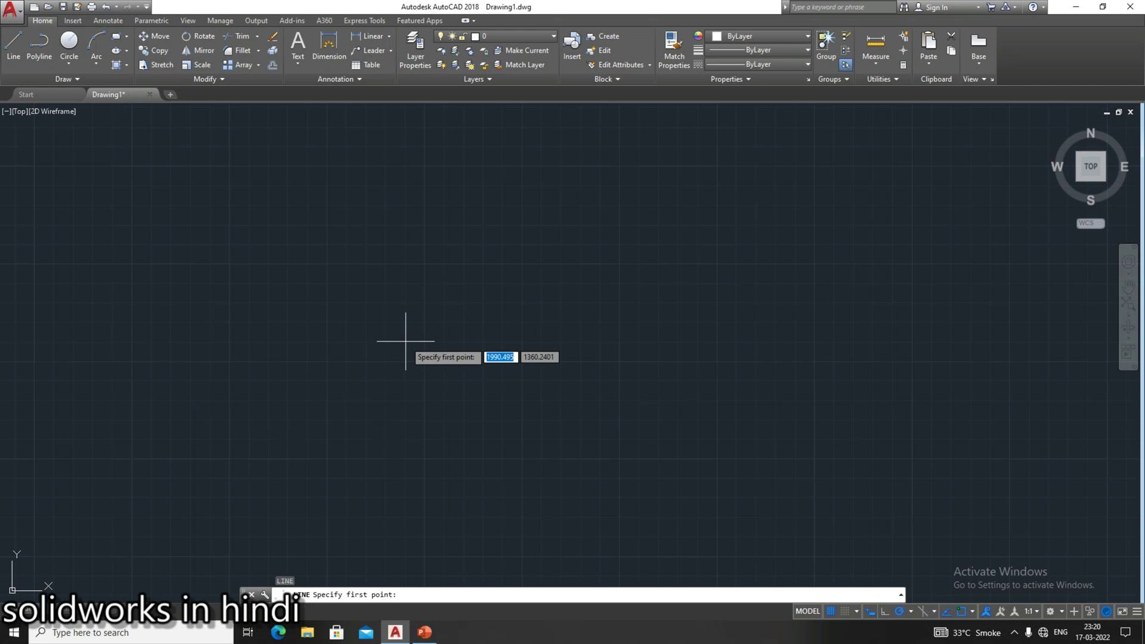
left_click(371, 411)
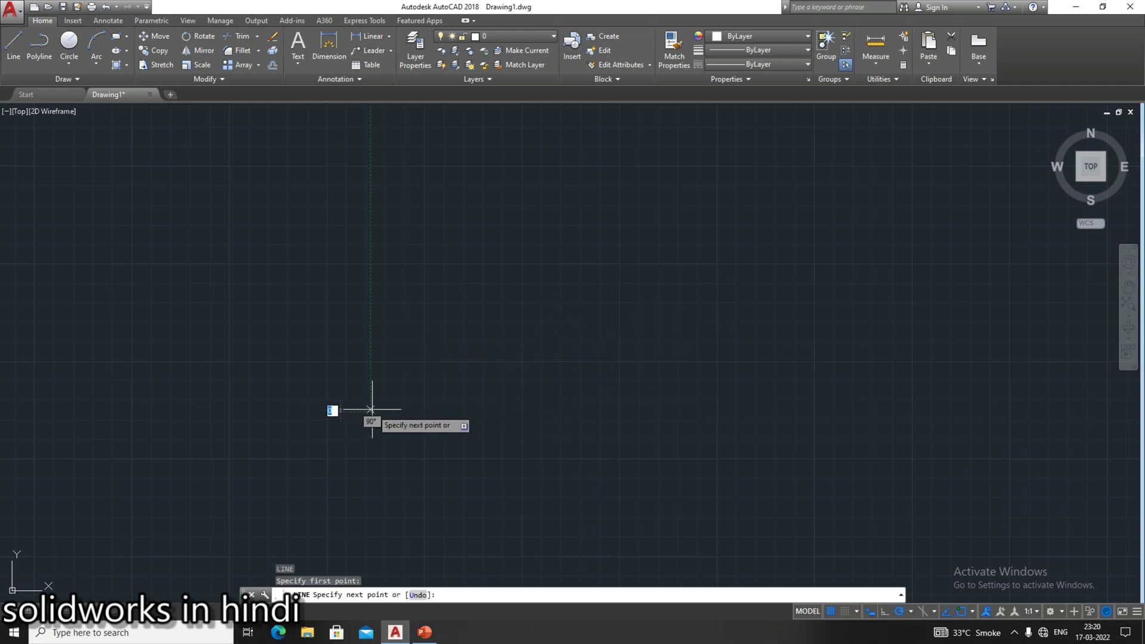
left_click(608, 258)
left_click(732, 387)
left_click(887, 276)
left_click(834, 175)
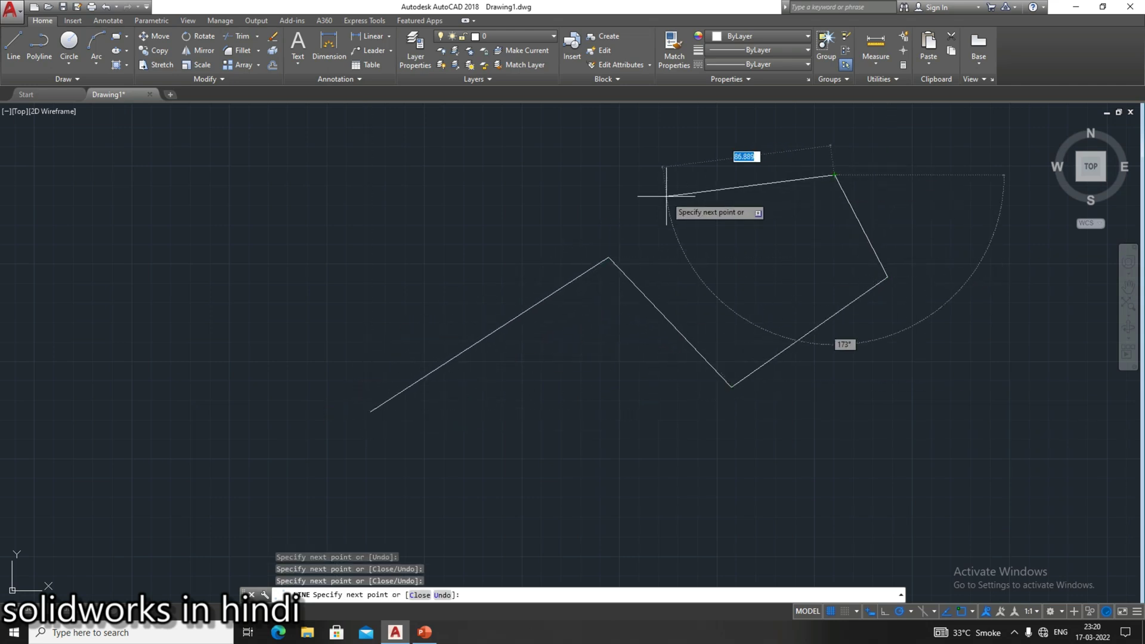
left_click(666, 196)
left_click(556, 196)
left_click(520, 150)
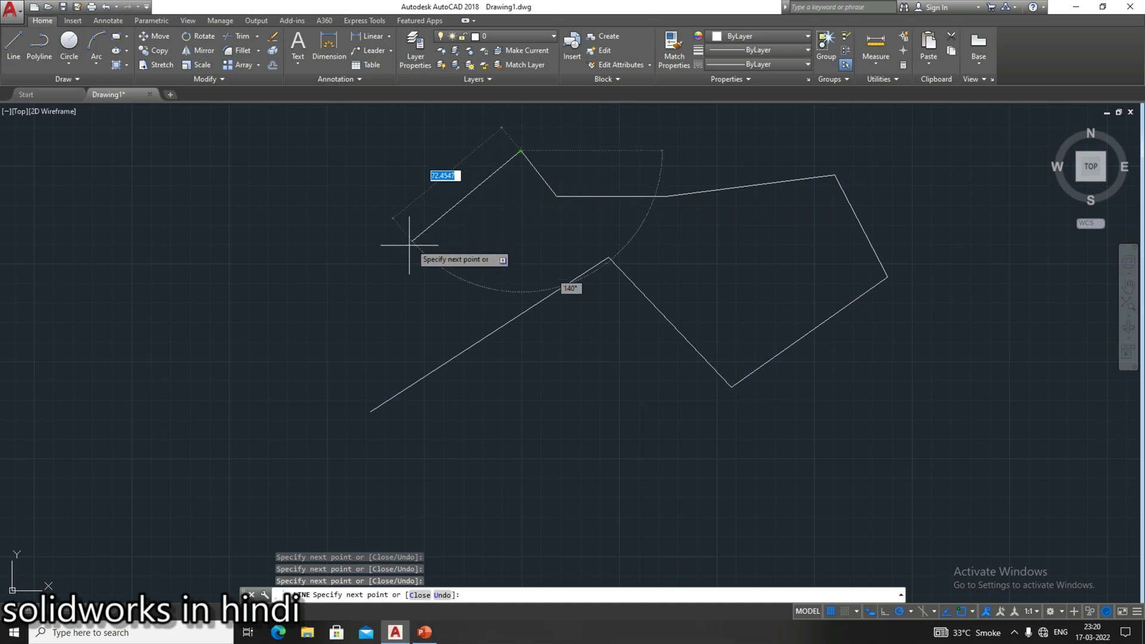
left_click(397, 266)
left_click(272, 338)
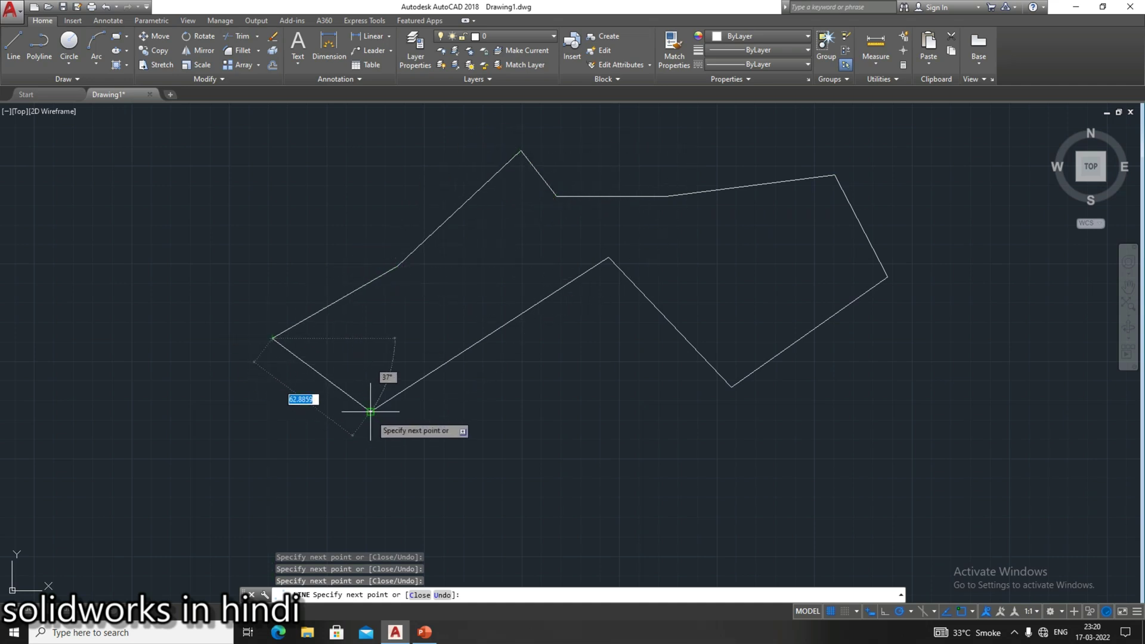
left_click(371, 411)
key("Escape")
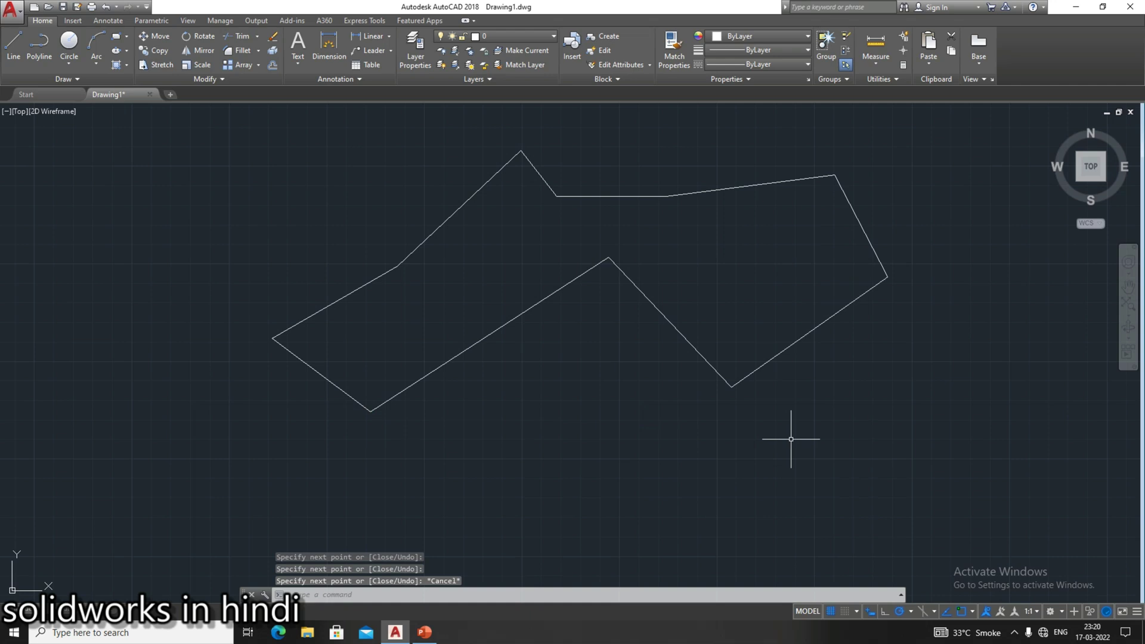
Start another line in the drawing with the closed outline.
key("Return")
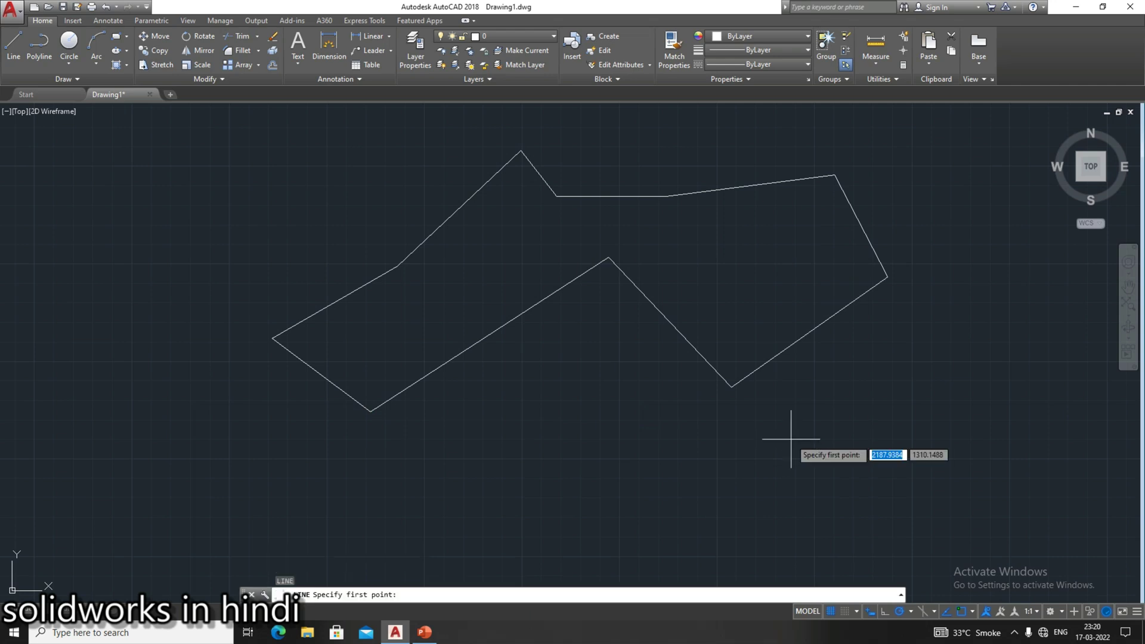